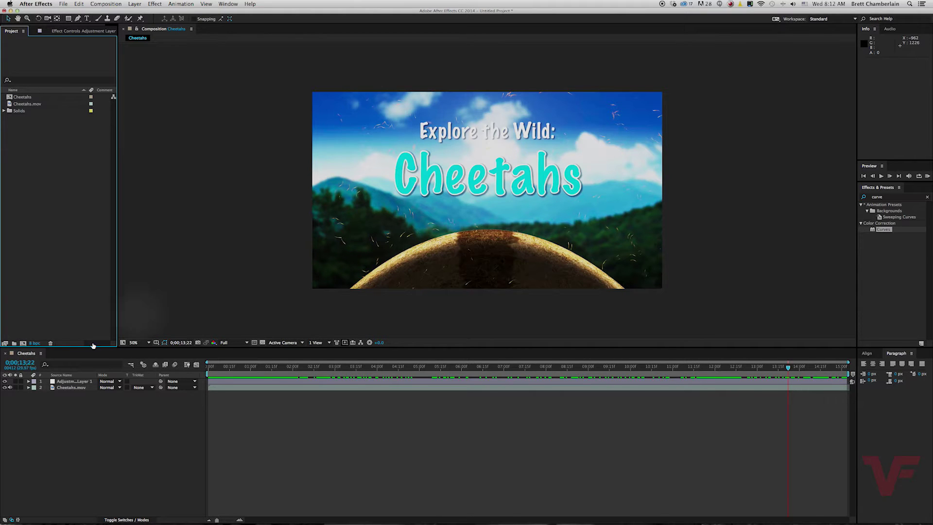
Step: Activate the Cheetahs timeline panel so the composition is selected
{"action": "left_click", "coordinate": [77, 424]}
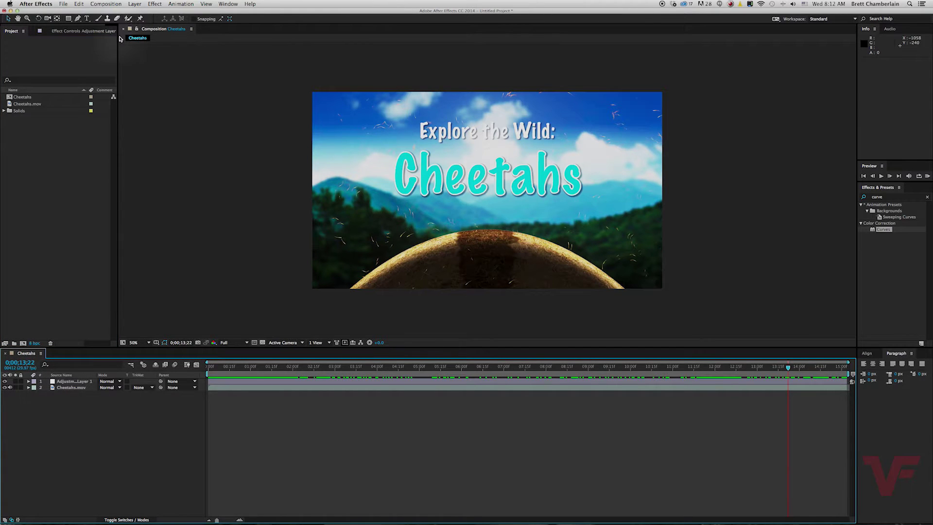
Step: Add the Cheetahs composition to the Render Queue from the Composition menu
{"action": "left_click", "coordinate": [108, 3]}
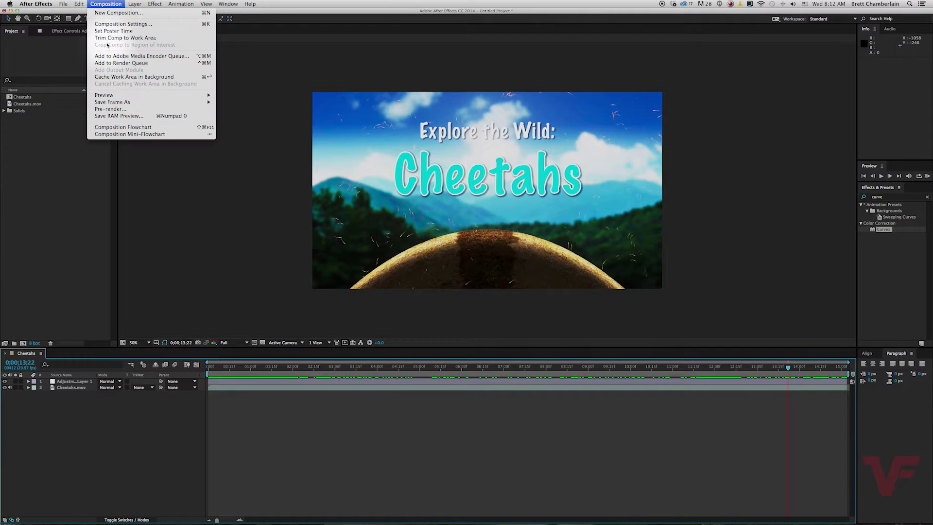
{"action": "left_click", "coordinate": [103, 63]}
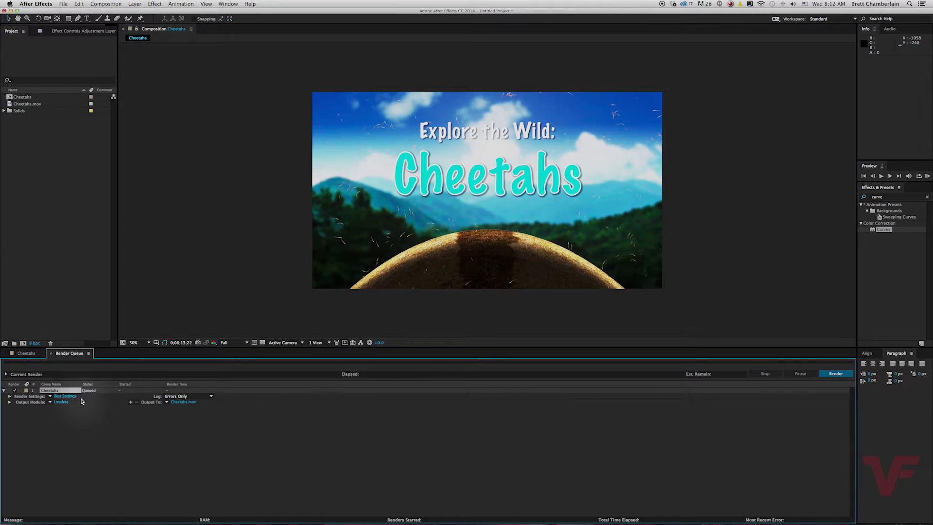
Step: Set the render output file to Cheetahs_v002.mov in Desktop > ETW > 00_Exports
{"action": "left_click", "coordinate": [180, 403]}
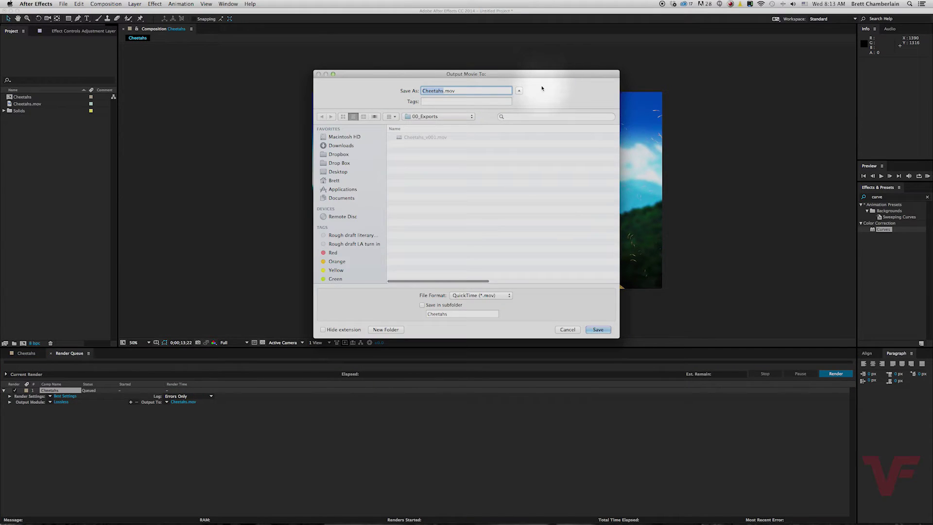
{"action": "left_click", "coordinate": [444, 91]}
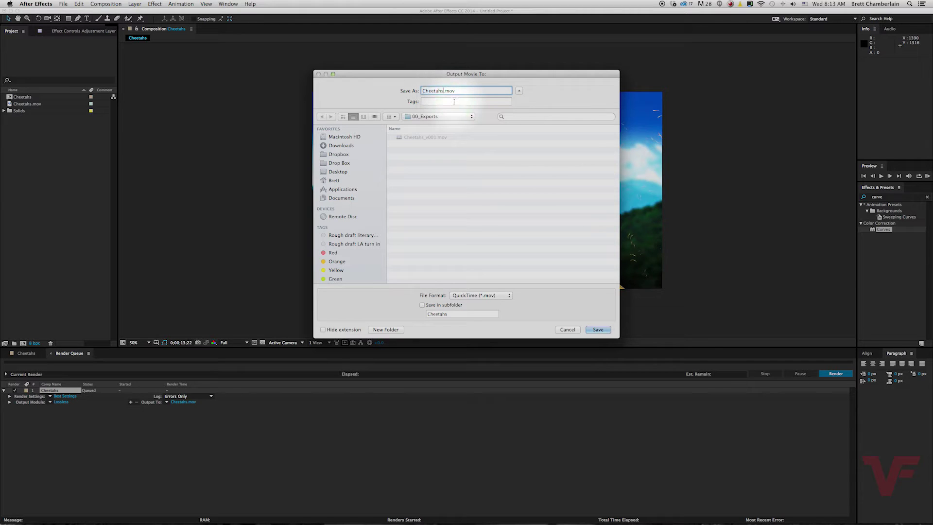
{"action": "type", "text": "_v002"}
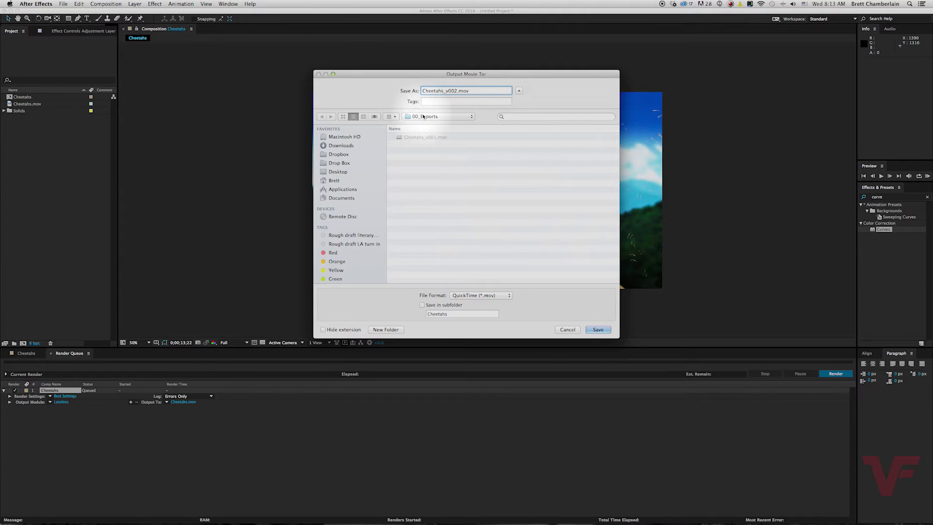
{"action": "left_click", "coordinate": [339, 172]}
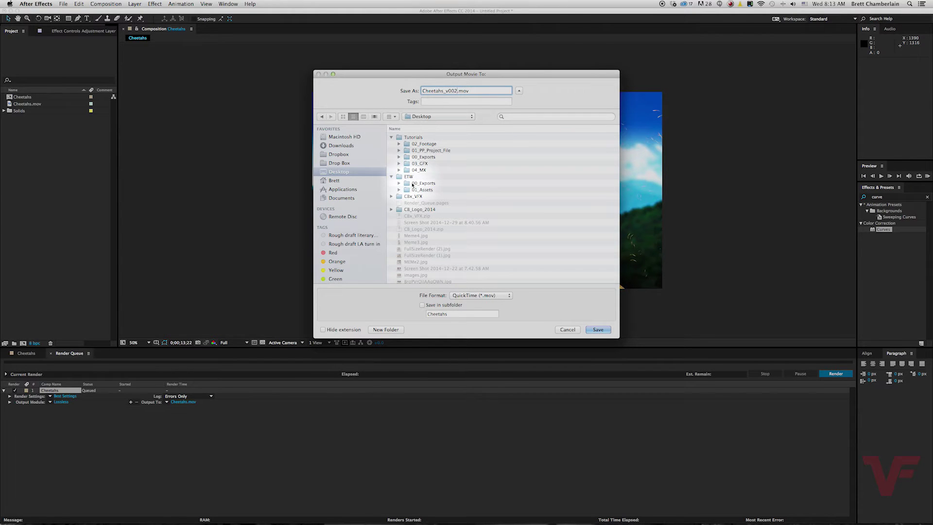
{"action": "double_click", "coordinate": [412, 184]}
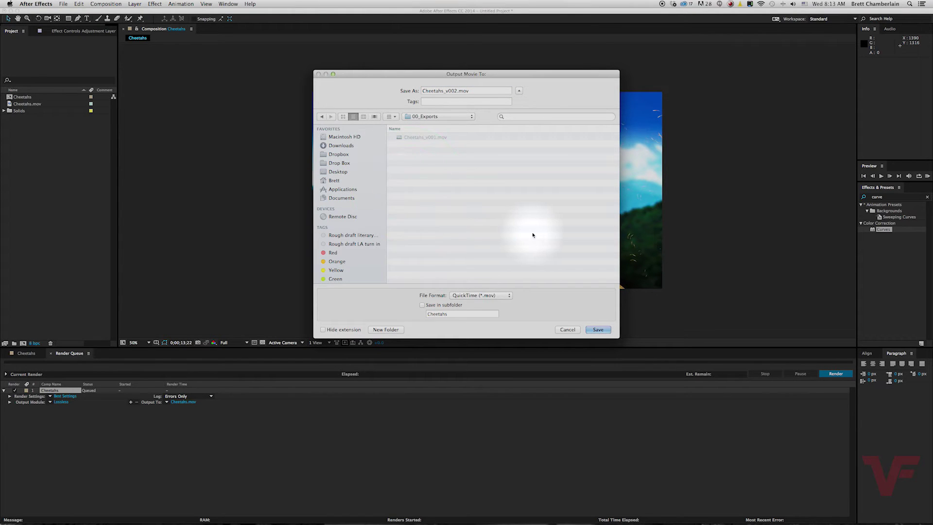
{"action": "left_click", "coordinate": [600, 331]}
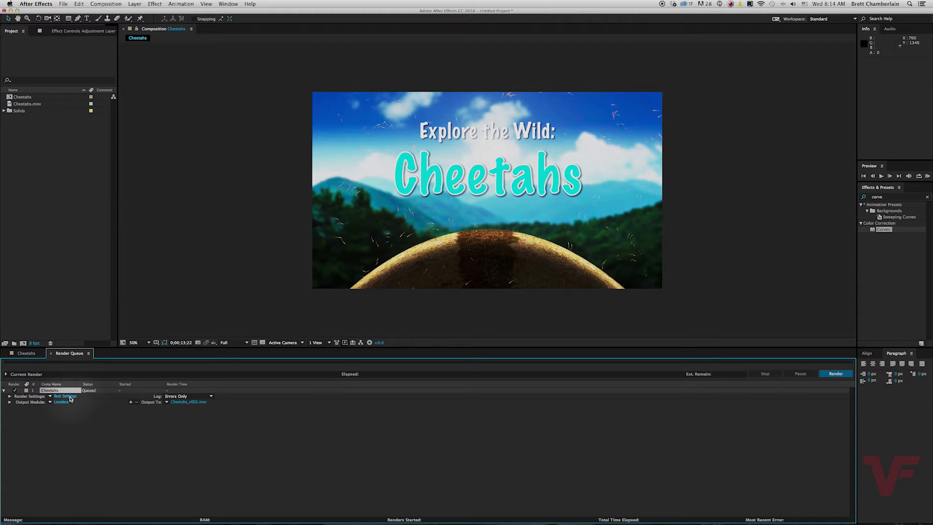
Step: In Render Settings, try Draft quality and then return to Best
{"action": "left_click", "coordinate": [65, 396]}
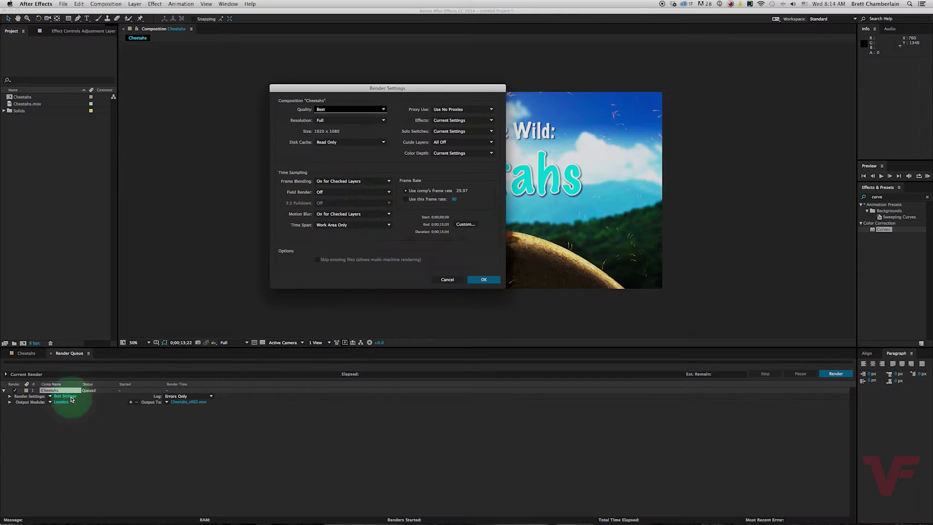
{"action": "left_click", "coordinate": [383, 110]}
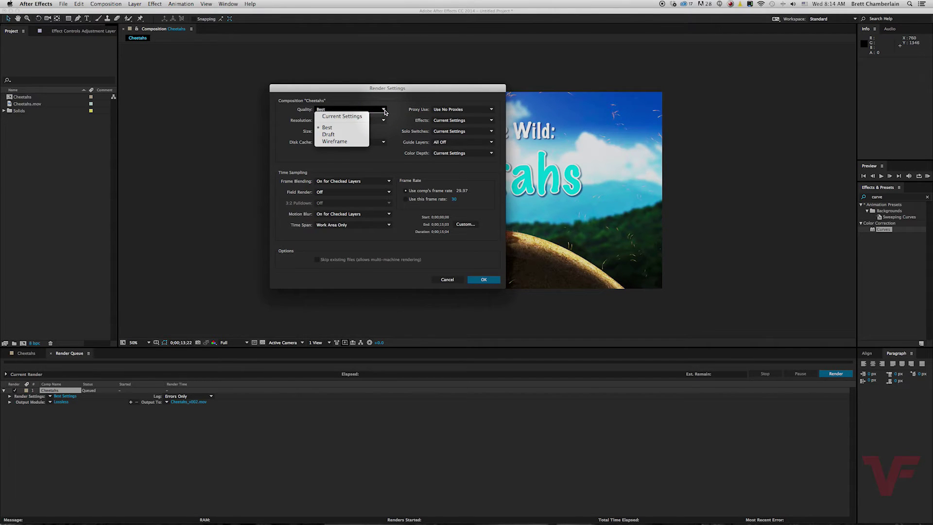
{"action": "left_click", "coordinate": [329, 134]}
{"action": "left_click", "coordinate": [346, 110]}
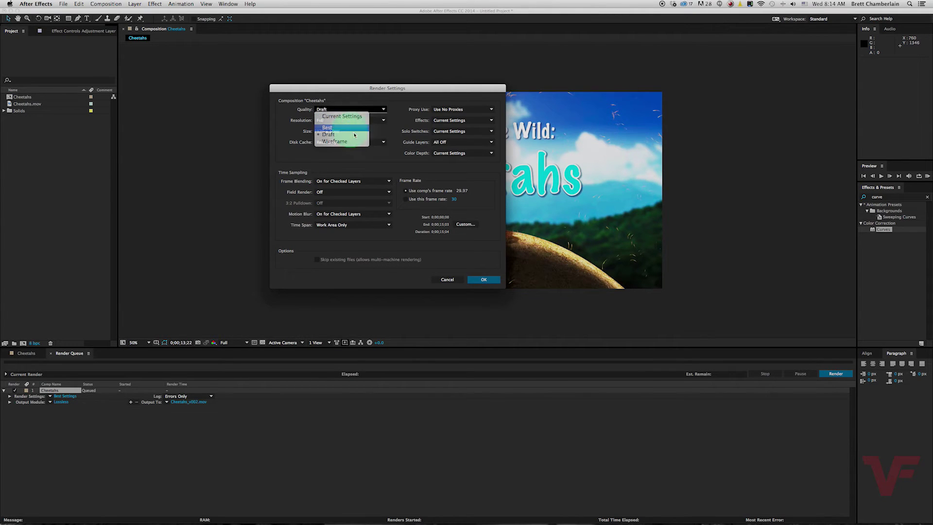
{"action": "left_click", "coordinate": [327, 128]}
Step: Try Half and Third resolution, then restore Full (1920 x 1080) and accept the settings
{"action": "left_click", "coordinate": [382, 120]}
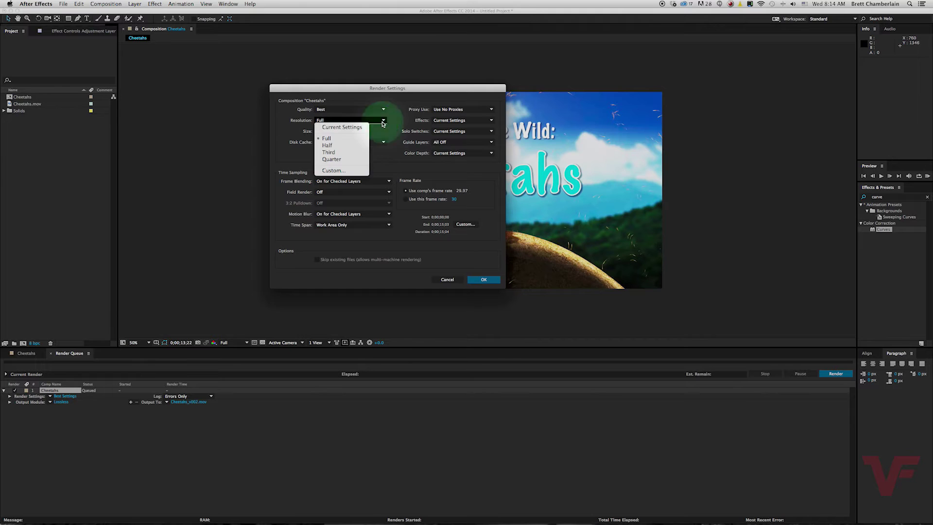
{"action": "left_click", "coordinate": [323, 145]}
{"action": "left_click", "coordinate": [382, 120]}
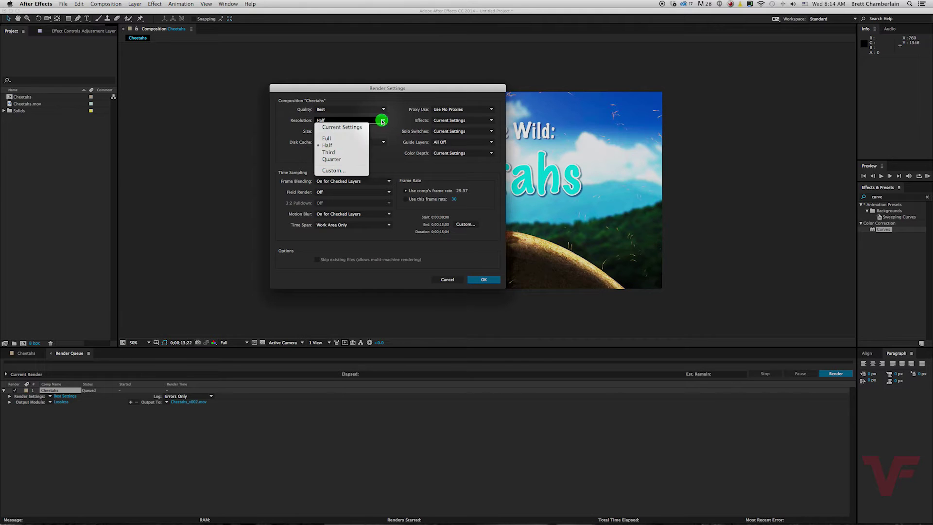
{"action": "left_click", "coordinate": [328, 152]}
{"action": "left_click", "coordinate": [383, 120]}
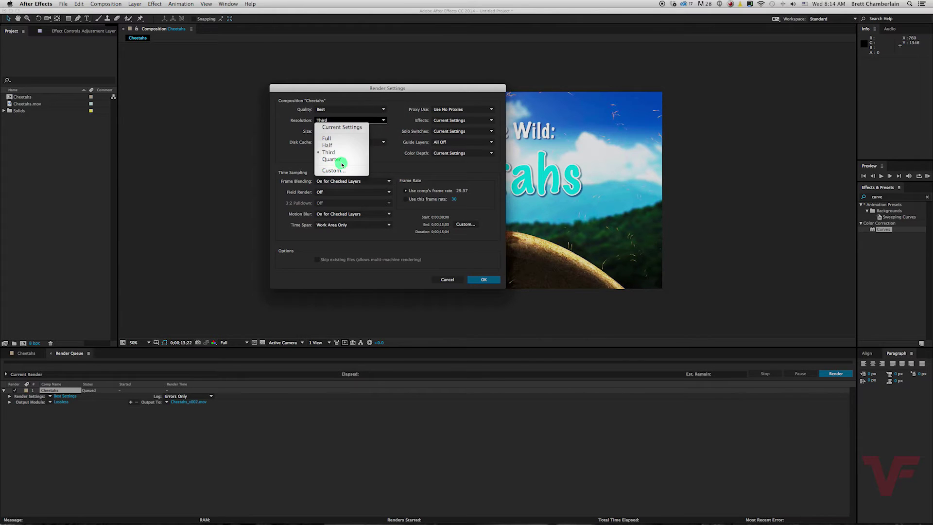
{"action": "left_click", "coordinate": [338, 154]}
{"action": "left_click", "coordinate": [371, 120]}
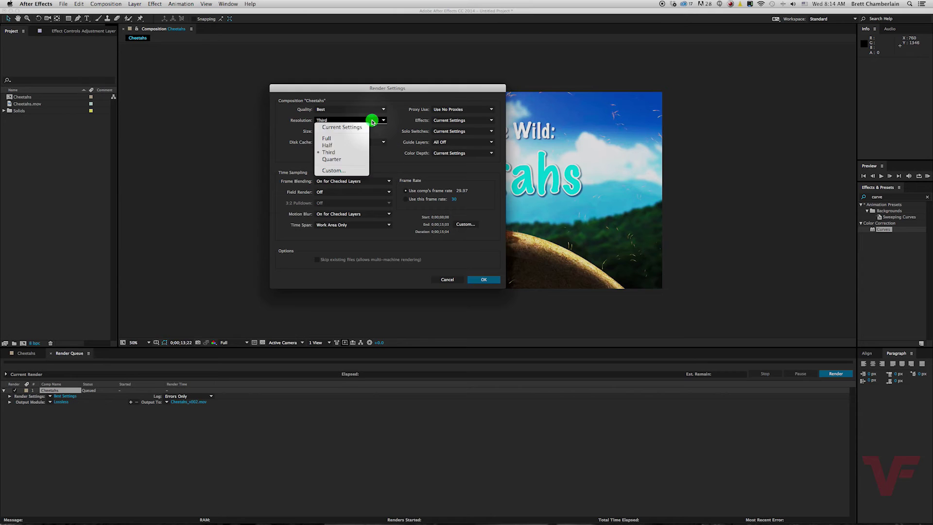
{"action": "left_click", "coordinate": [343, 141]}
{"action": "left_click", "coordinate": [348, 163]}
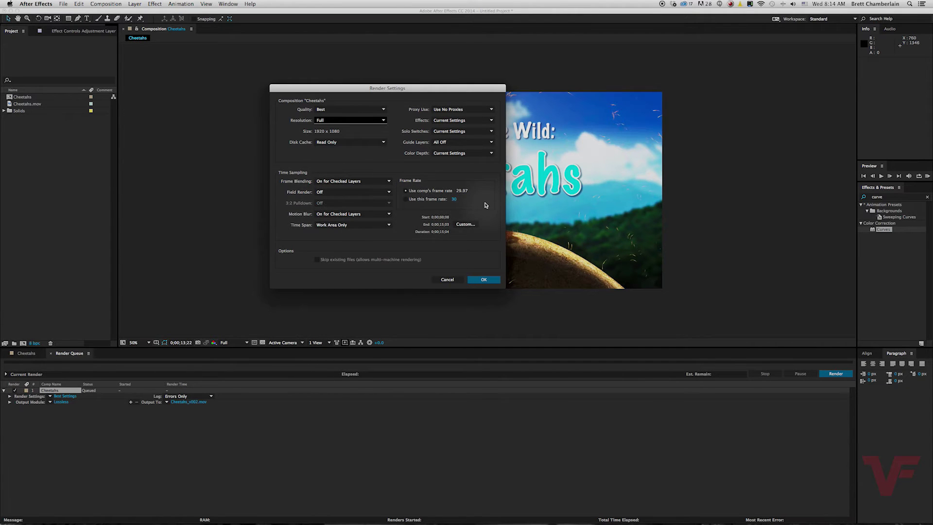
{"action": "left_click", "coordinate": [488, 280]}
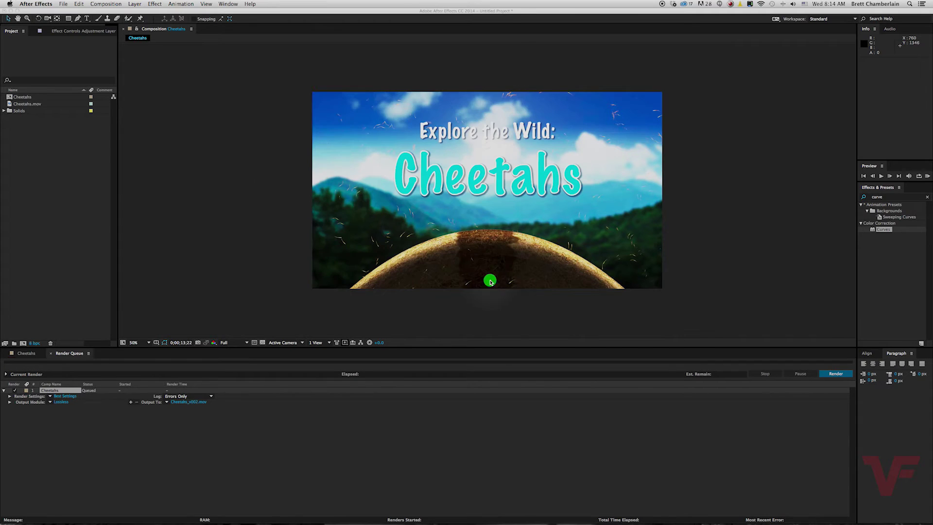
Step: Keep the output module on QuickTime format with RGB video channels
{"action": "left_click", "coordinate": [60, 403]}
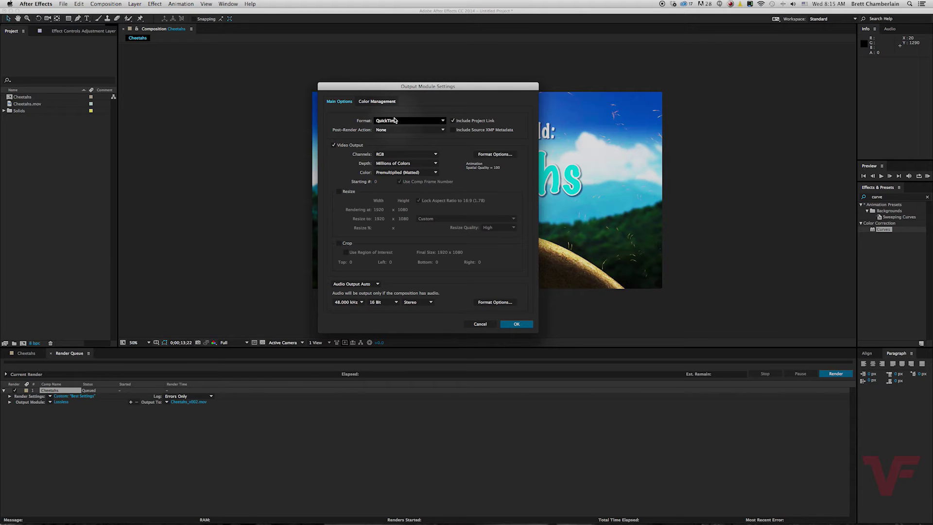
{"action": "left_click", "coordinate": [380, 154]}
{"action": "left_click", "coordinate": [381, 154]}
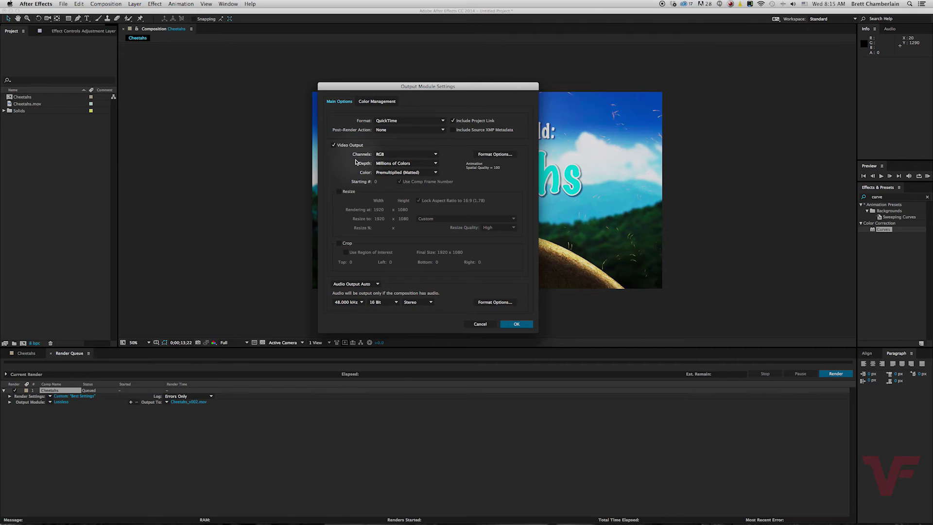
{"action": "left_click", "coordinate": [436, 154]}
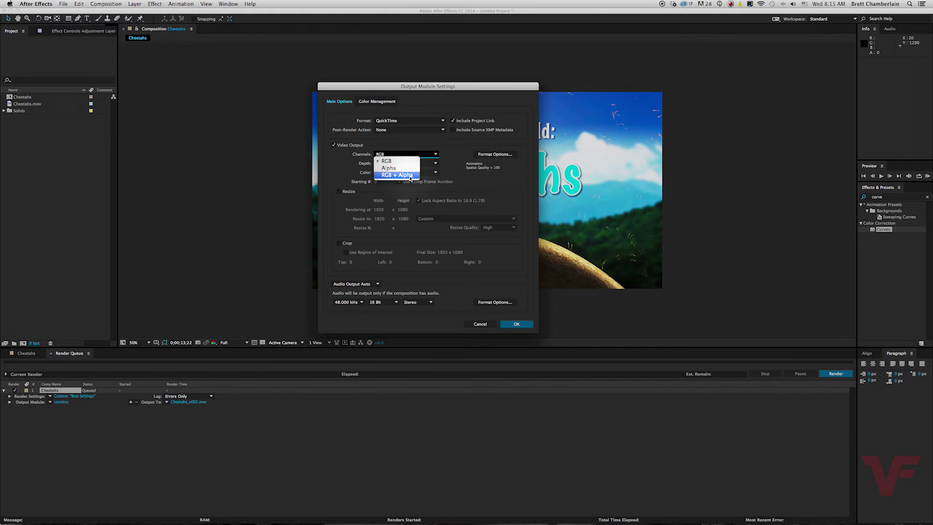
{"action": "left_click", "coordinate": [449, 152]}
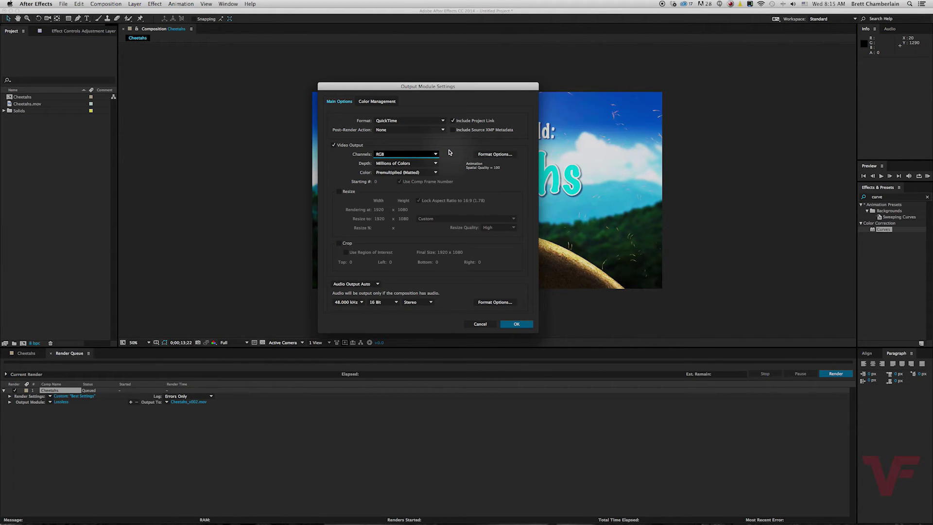
{"action": "left_click", "coordinate": [505, 154]}
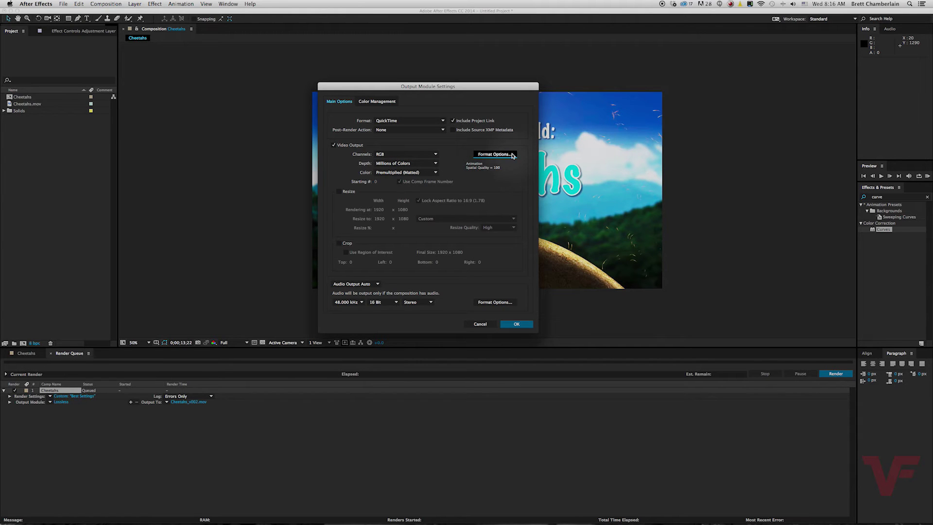
Step: Switch the QuickTime video codec to Apple ProRes 422 (LT) and apply the output module
{"action": "left_click", "coordinate": [511, 154]}
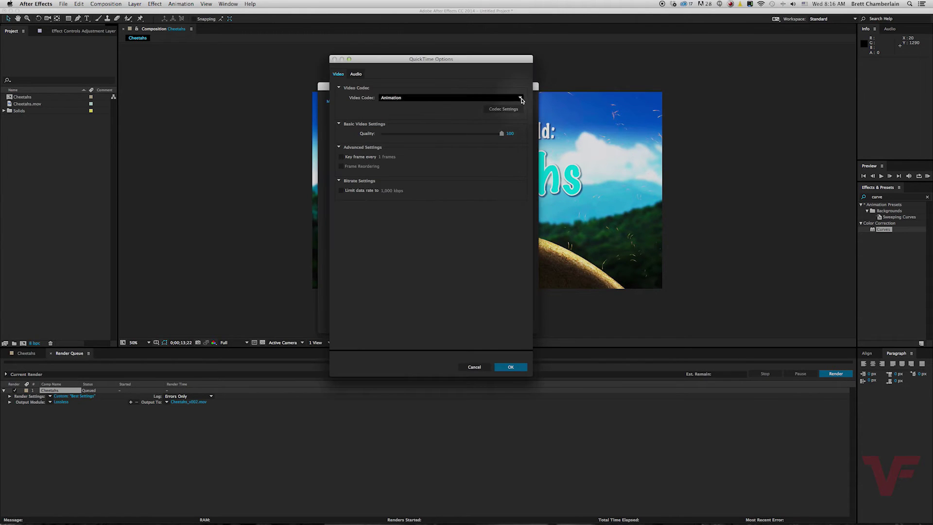
{"action": "left_click", "coordinate": [521, 99]}
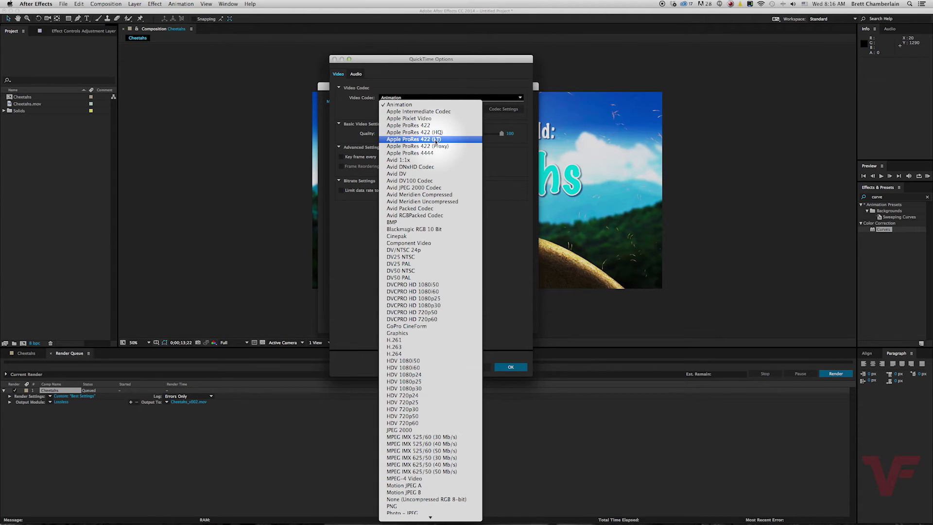
{"action": "left_click", "coordinate": [448, 140]}
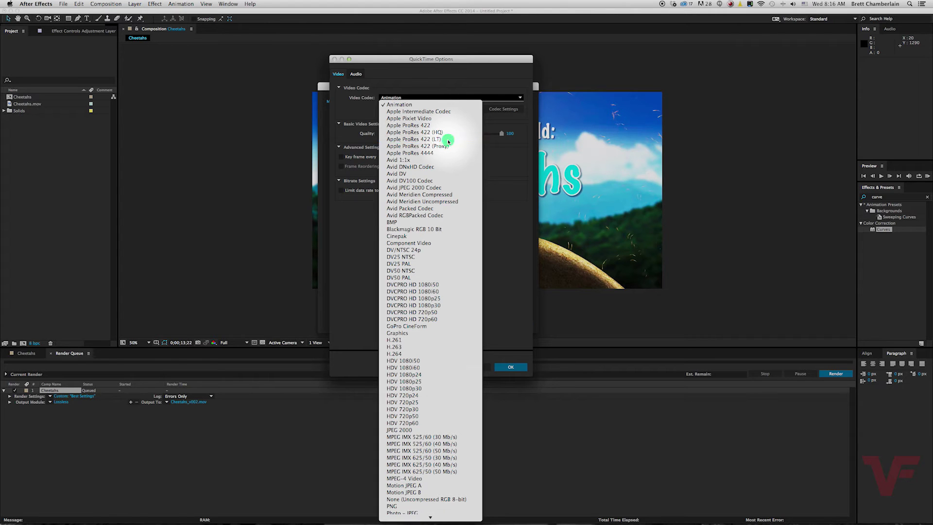
{"action": "left_click", "coordinate": [511, 368]}
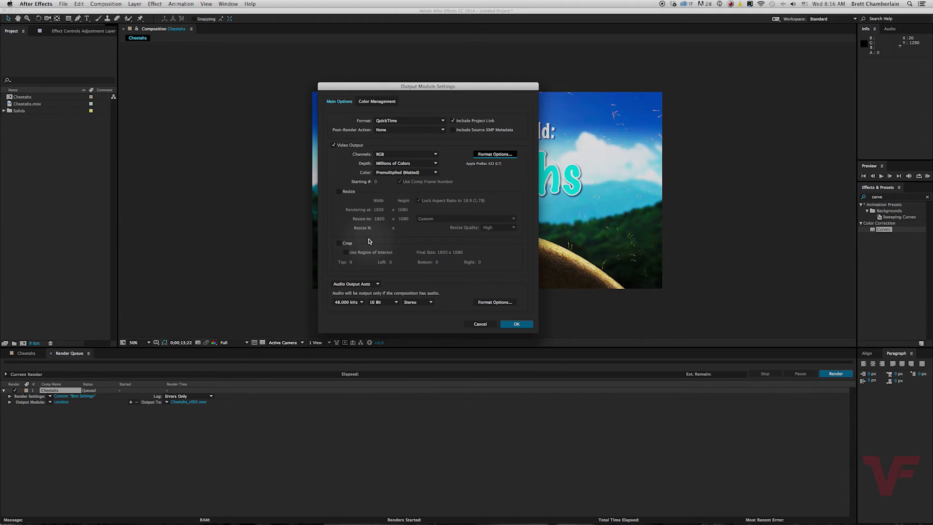
{"action": "left_click", "coordinate": [517, 325]}
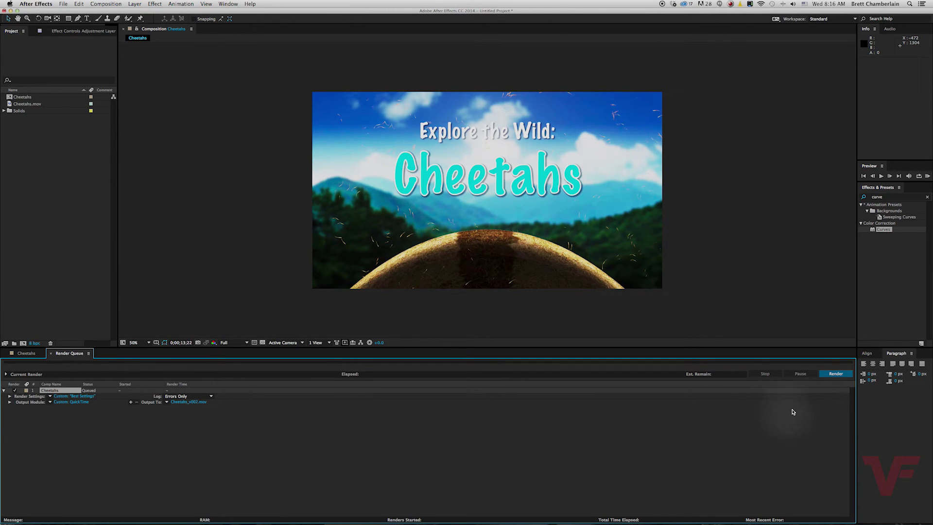
Step: Render the queued Cheetahs job until its status reads Done
{"action": "left_click", "coordinate": [834, 373]}
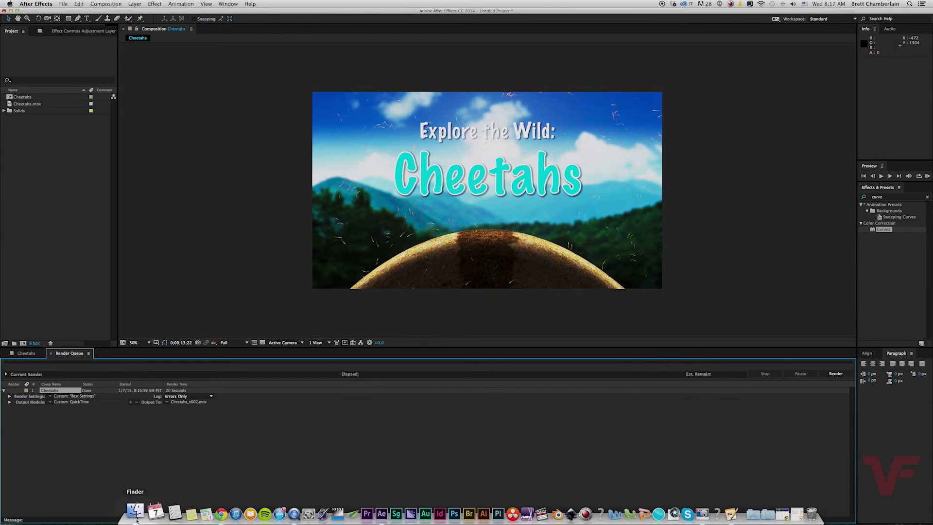
Step: Open Cheetahs_v002.mov from the Desktop exports in QuickTime Player and play it
{"action": "left_click", "coordinate": [134, 514]}
{"action": "left_click", "coordinate": [190, 206]}
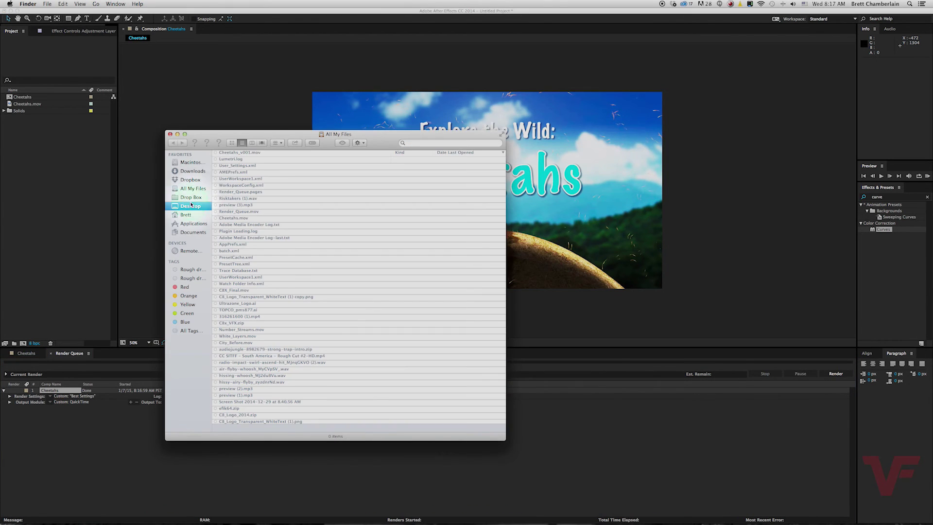
{"action": "double_click", "coordinate": [243, 249]}
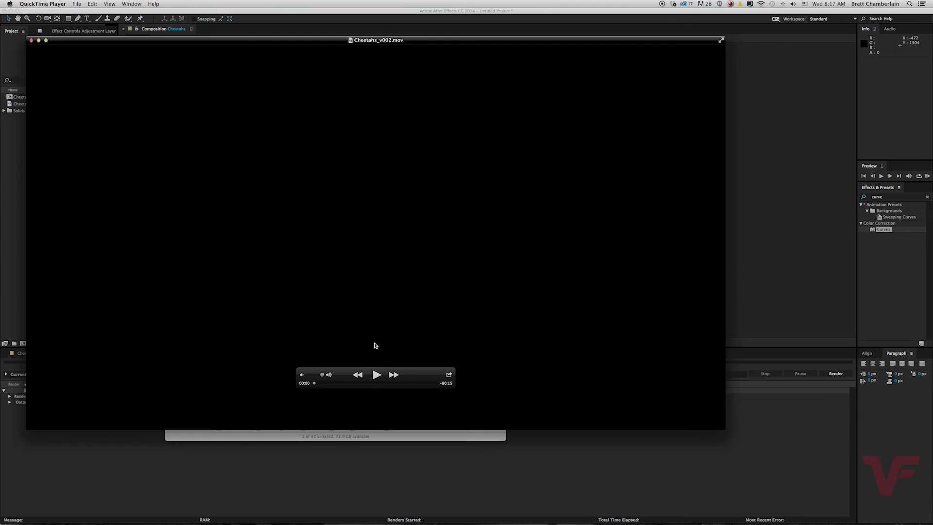
{"action": "left_click", "coordinate": [377, 374]}
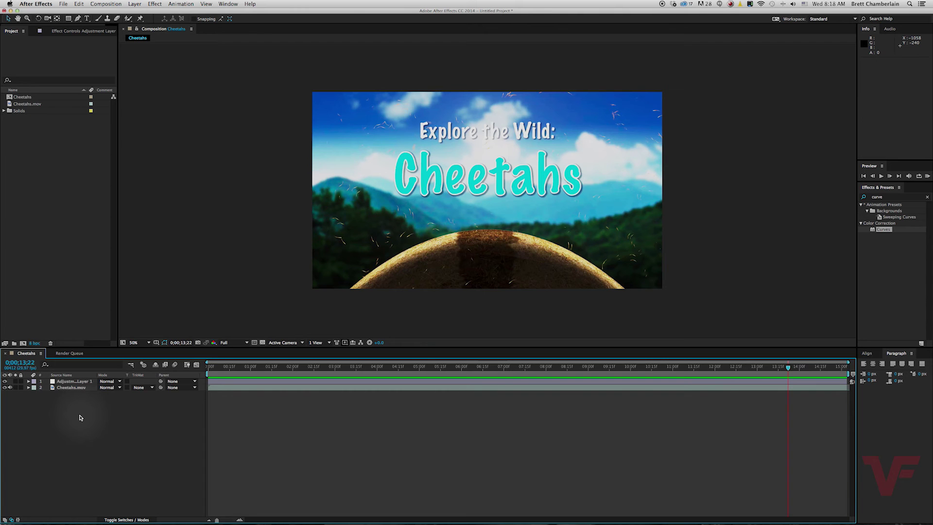
Step: Re-add Cheetahs to the Render Queue and save its output as Cheetahs_v003.mov in 00_Exports
{"action": "left_click", "coordinate": [79, 416]}
{"action": "left_click", "coordinate": [107, 4]}
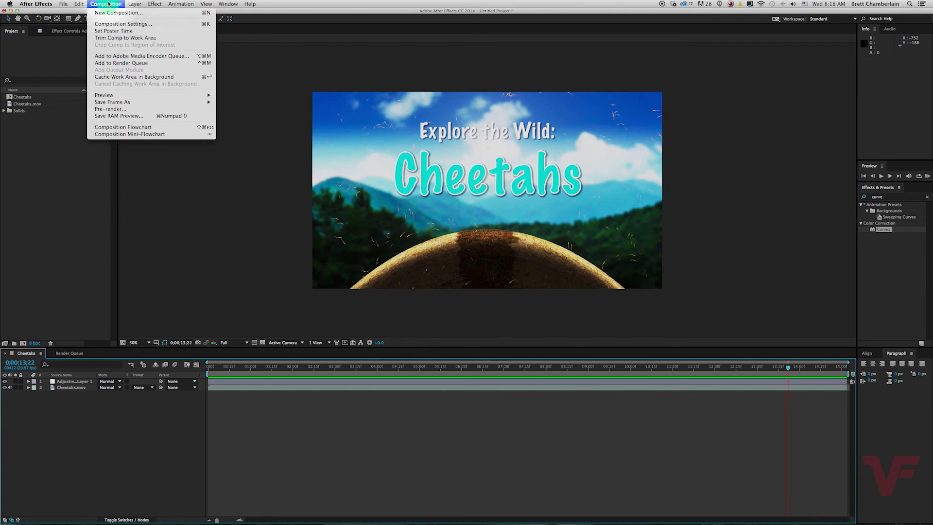
{"action": "left_click", "coordinate": [119, 62]}
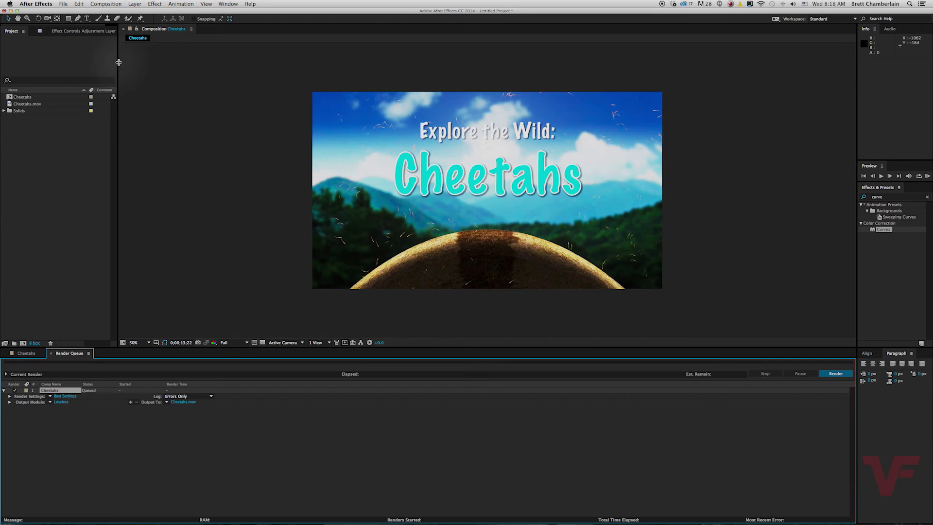
{"action": "left_click", "coordinate": [178, 403]}
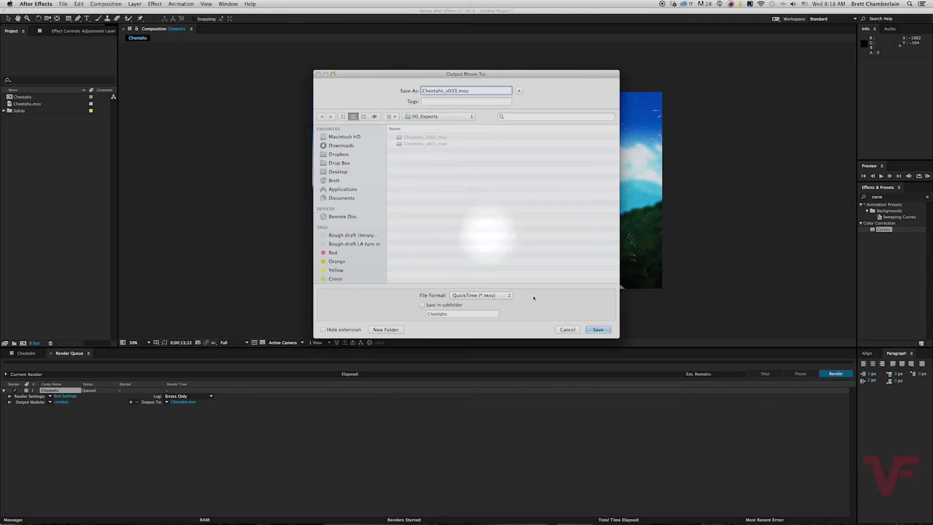
{"action": "left_click", "coordinate": [605, 331]}
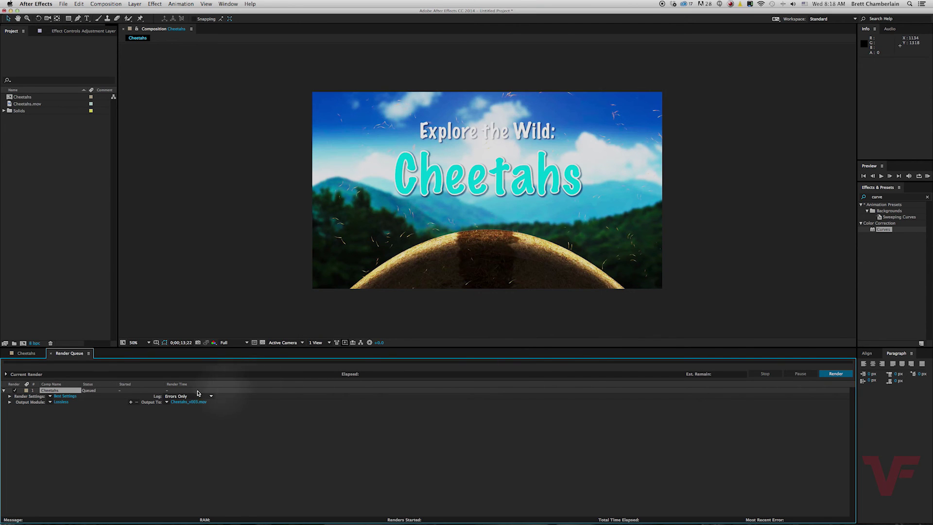
Step: Set Cheetahs_v003's QuickTime codec to Apple ProRes 422 (LT) and start rendering
{"action": "left_click", "coordinate": [61, 402]}
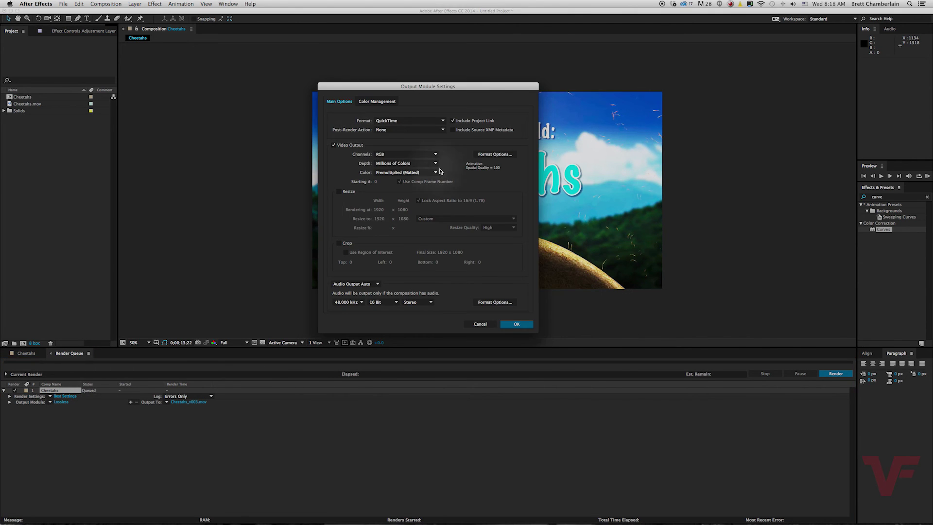
{"action": "left_click", "coordinate": [496, 155]}
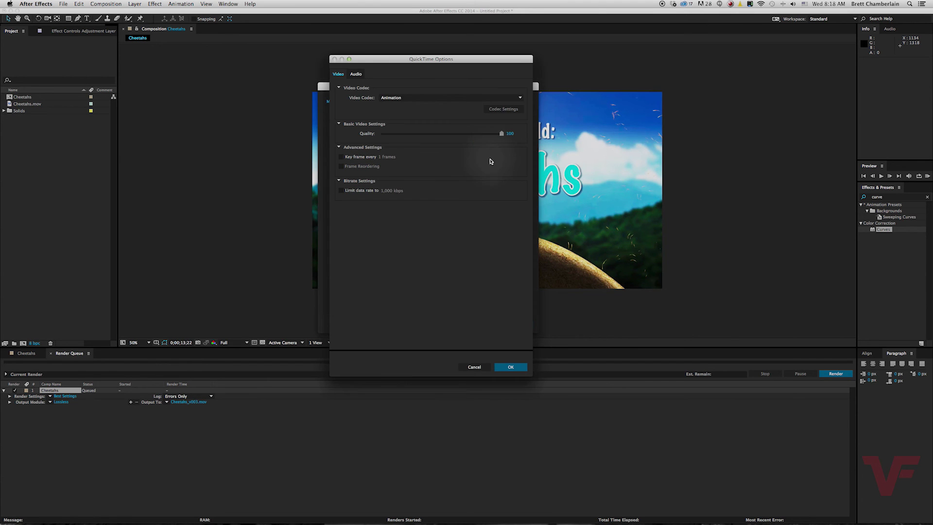
{"action": "left_click", "coordinate": [516, 97]}
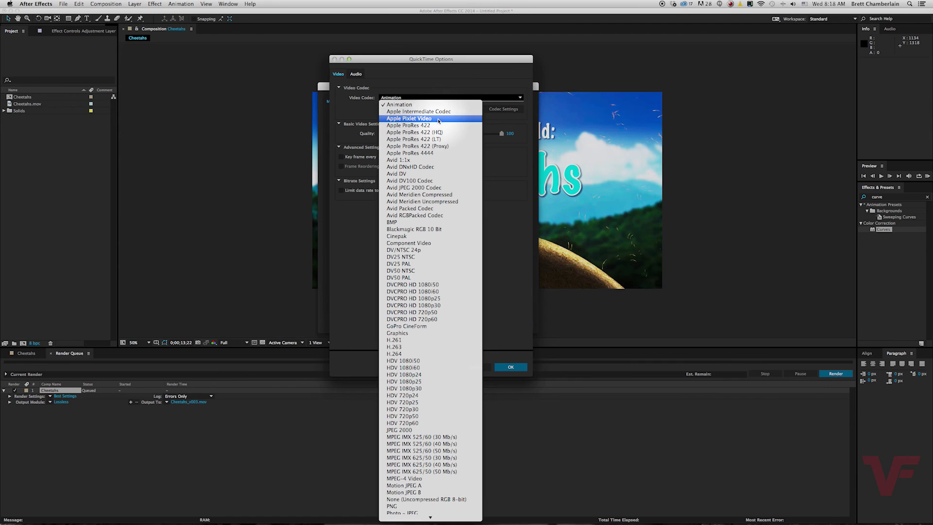
{"action": "left_click", "coordinate": [440, 139]}
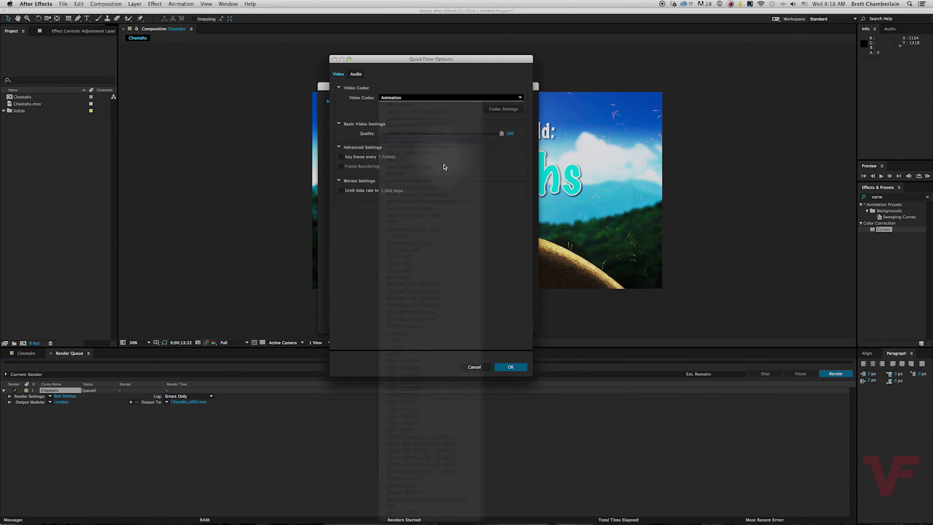
{"action": "left_click", "coordinate": [510, 365]}
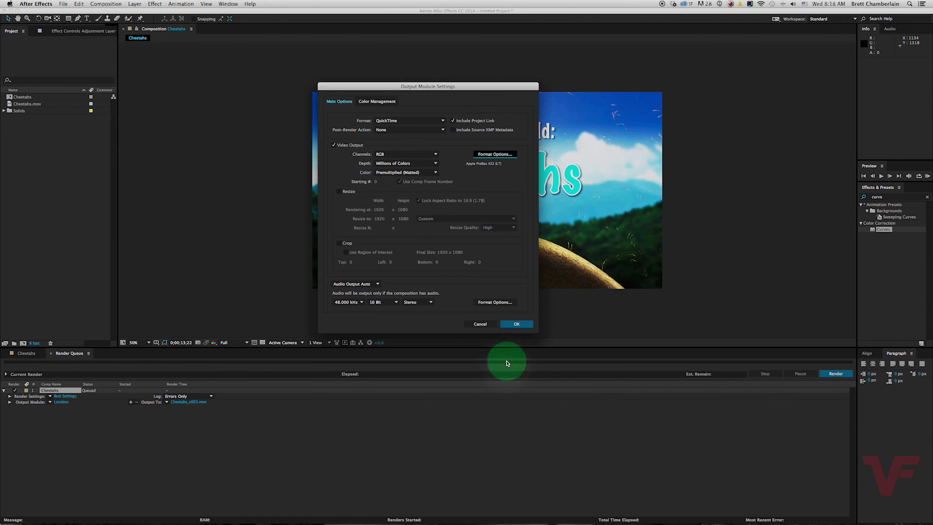
{"action": "left_click", "coordinate": [517, 324]}
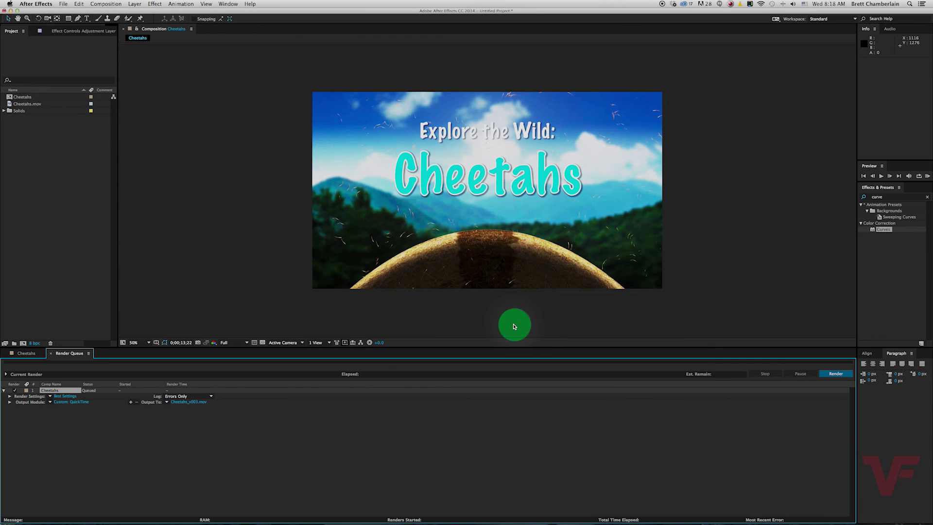
{"action": "left_click", "coordinate": [841, 375]}
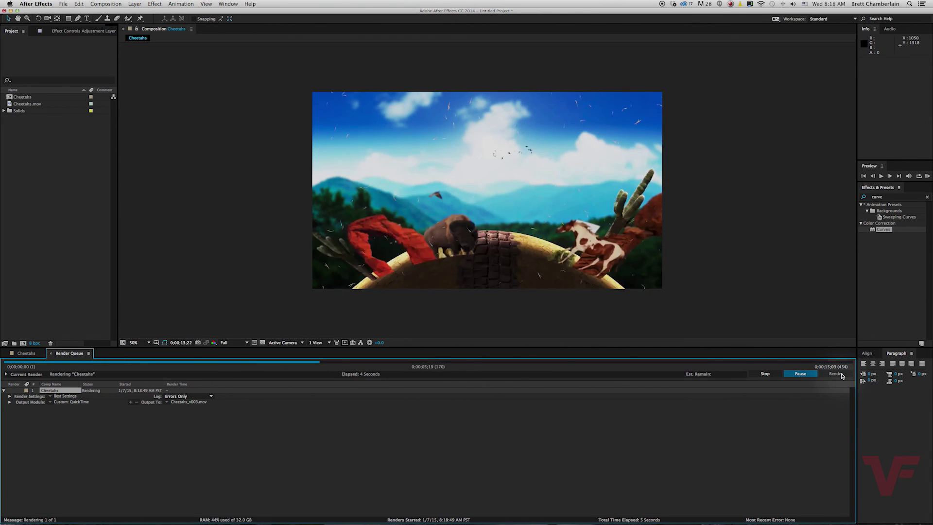